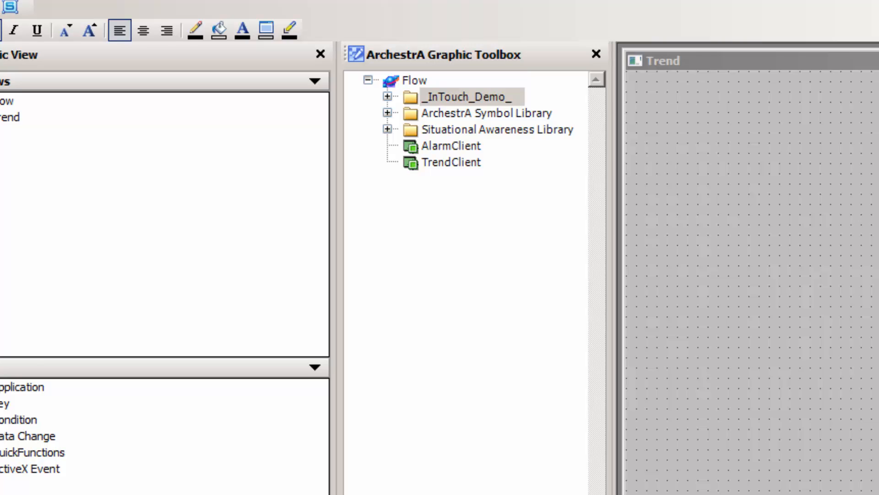
Start importing a client control and browse to C:\Program Files (x86)\Common Files\ArchestrA.
click(16, 24)
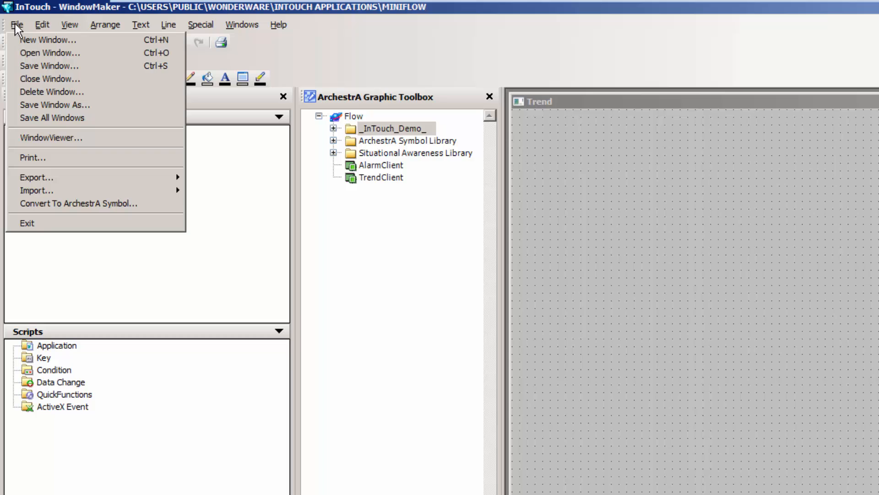
mouse_move(82, 192)
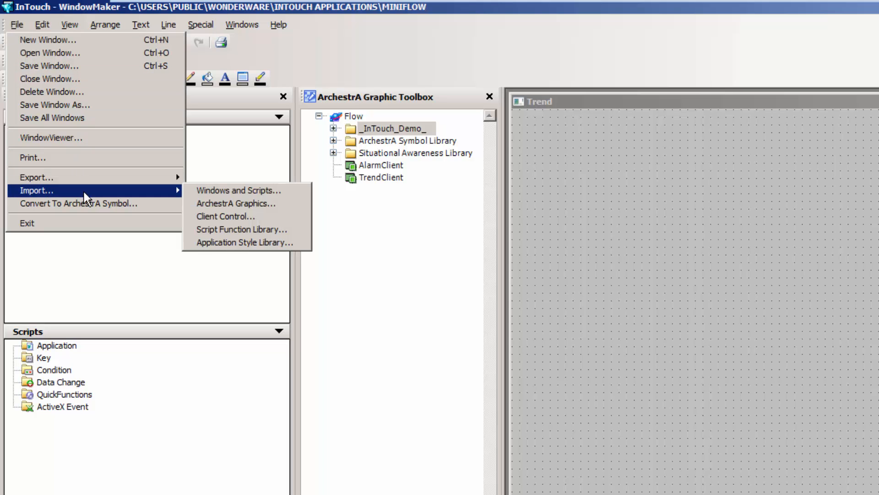
click(247, 218)
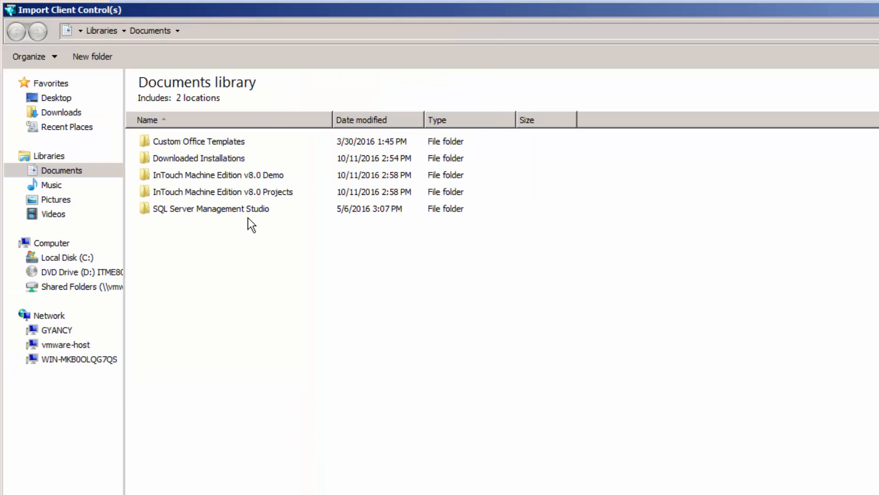
click(76, 260)
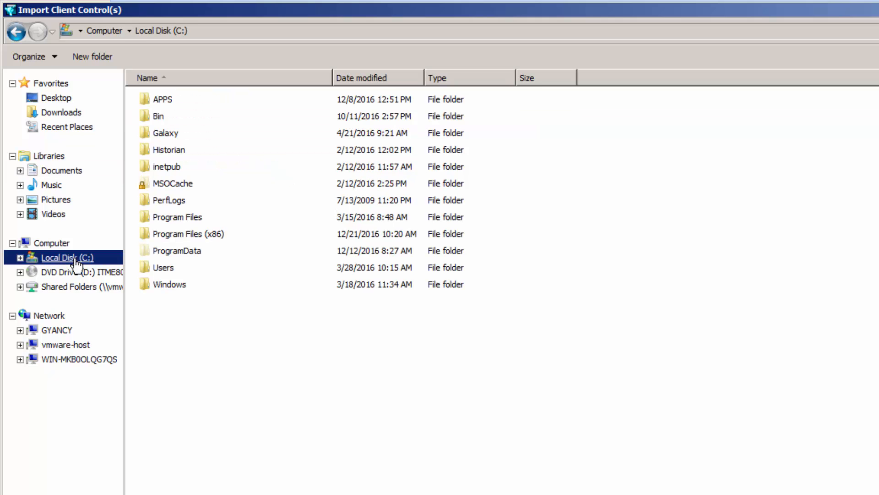
double_click(193, 234)
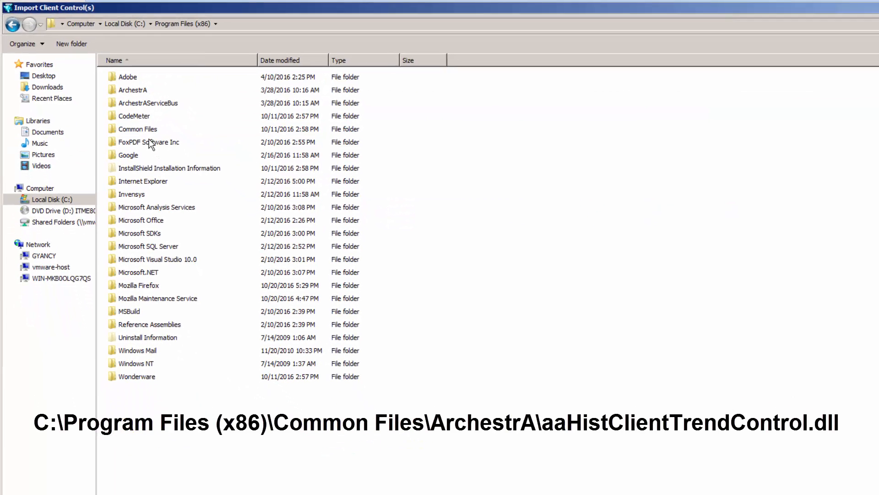
double_click(130, 112)
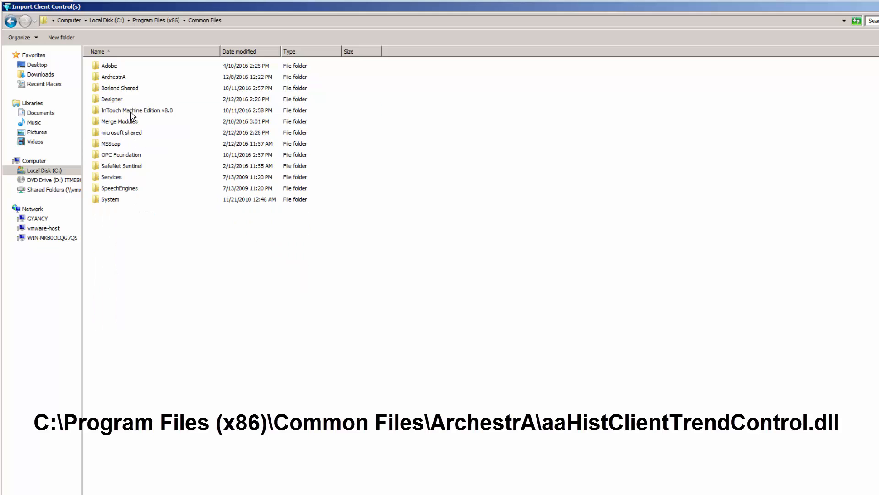
double_click(120, 78)
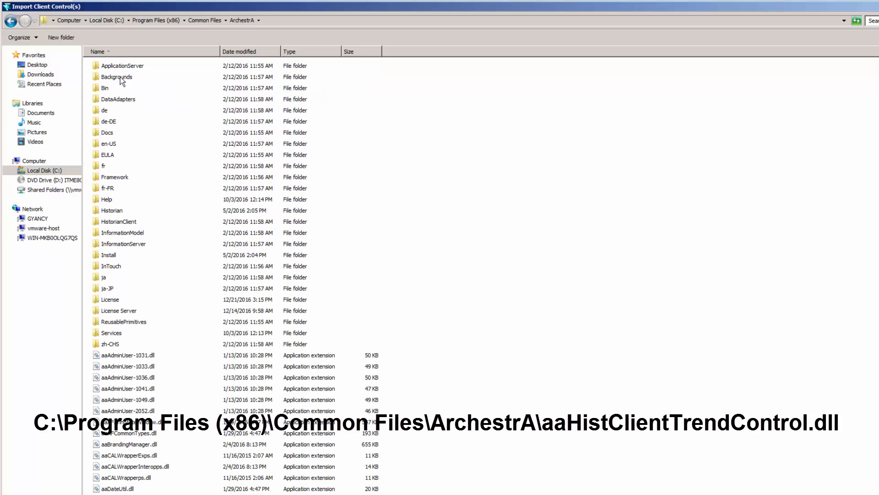
Import aaHistClientTrendControl.dll as a client control, view the import details and close the import report.
click(154, 400)
scroll(154, 400, down, 4)
scroll(160, 394, down, 6)
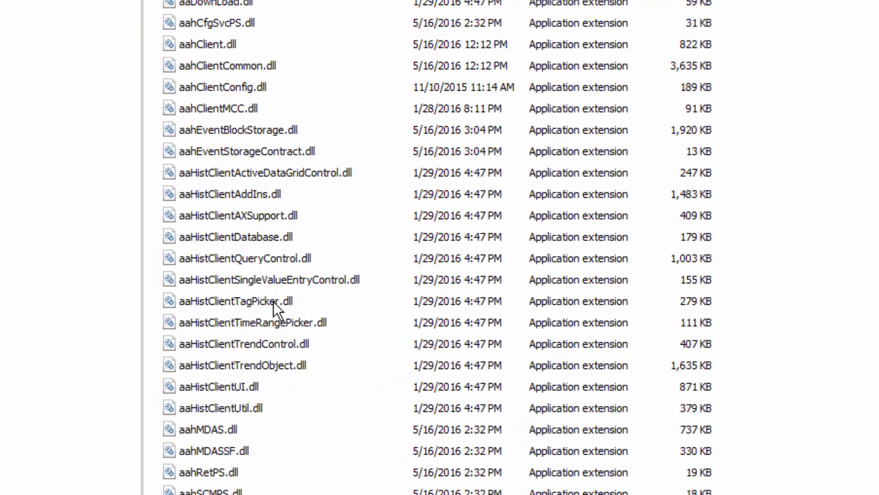
mouse_move(293, 276)
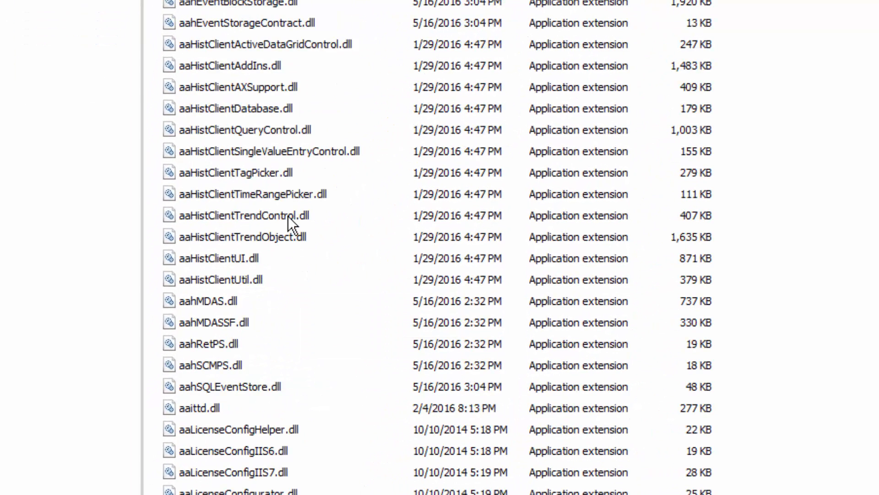
click(375, 218)
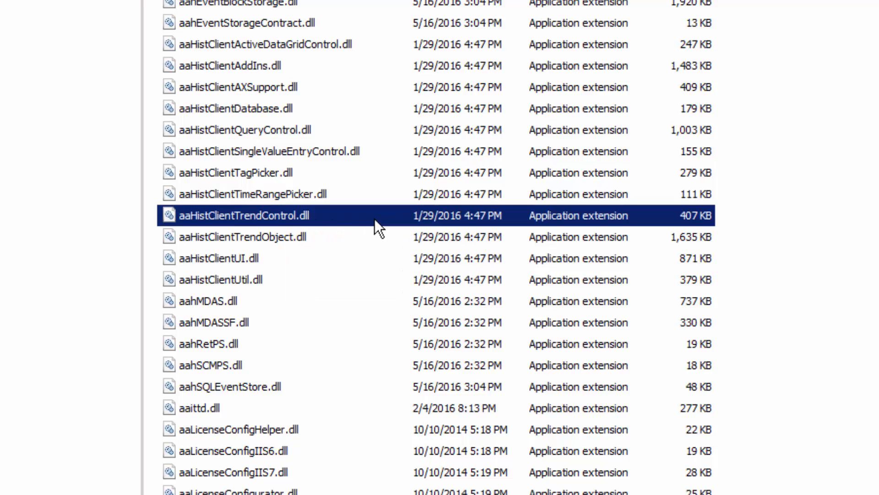
mouse_move(372, 213)
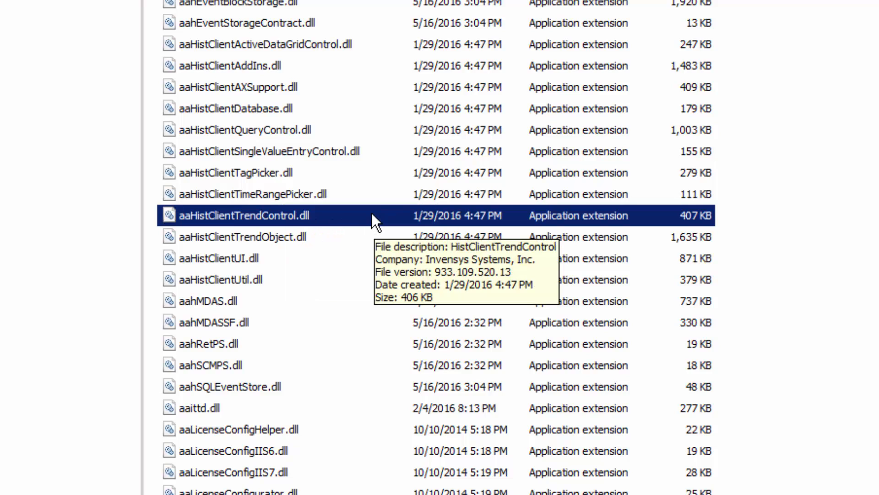
click(313, 128)
mouse_move(326, 136)
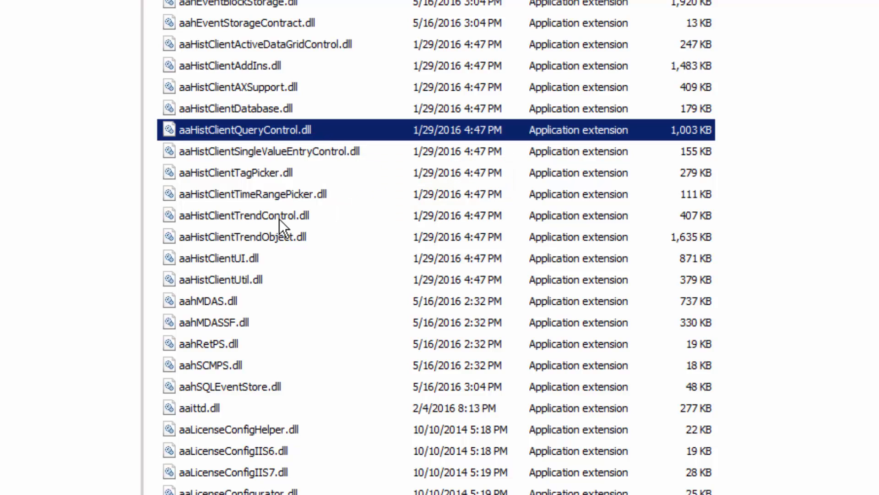
click(307, 216)
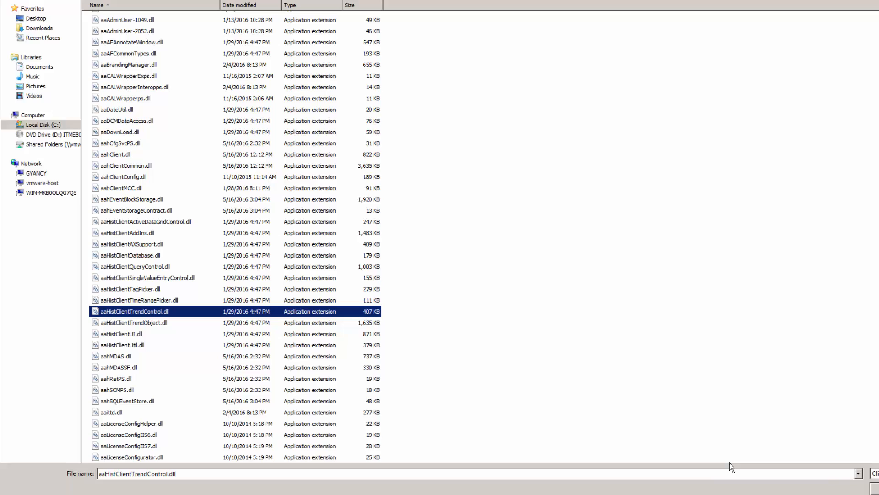
click(803, 482)
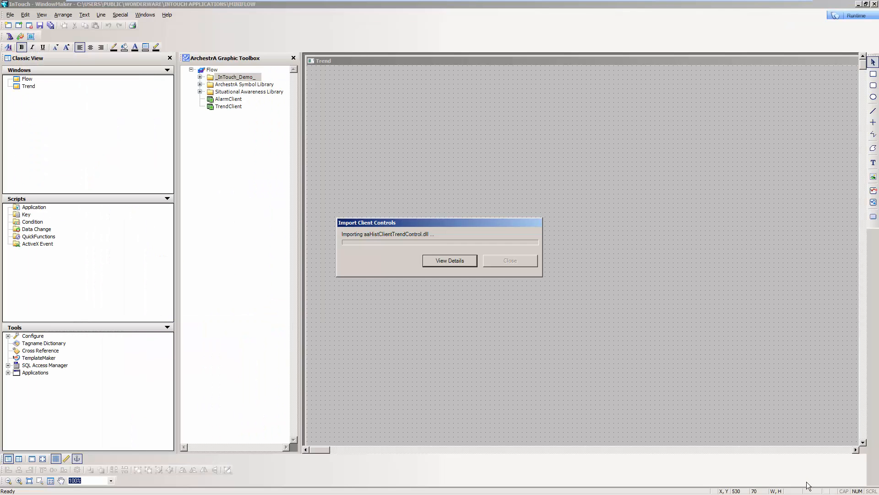
click(467, 258)
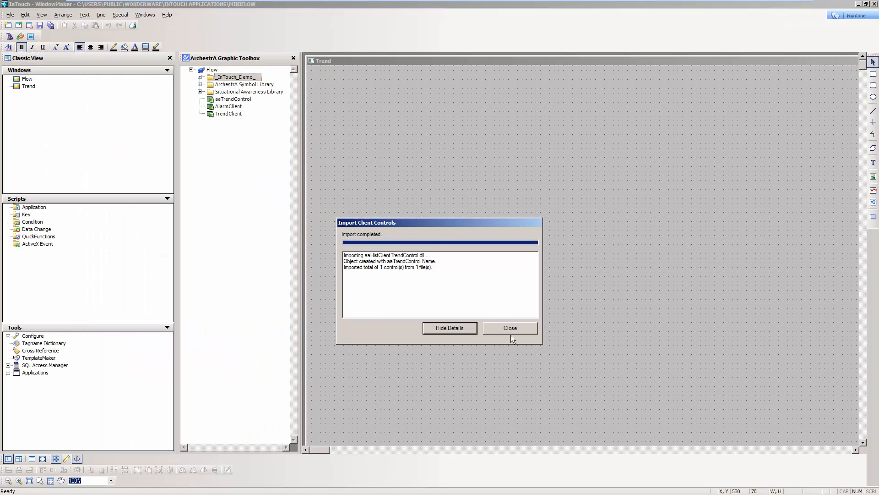
click(511, 331)
click(230, 100)
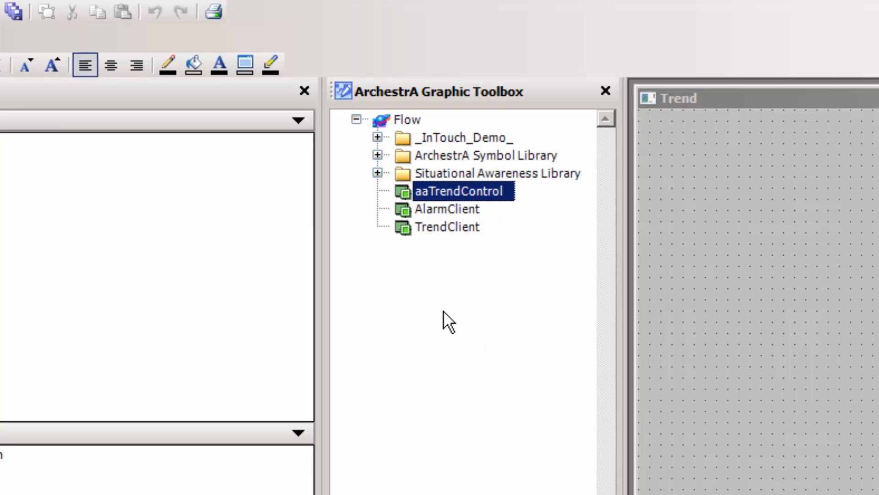
mouse_move(457, 190)
Create a new symbol under Flow in the graphic toolbox and name it HistorianClientTrend.
click(407, 119)
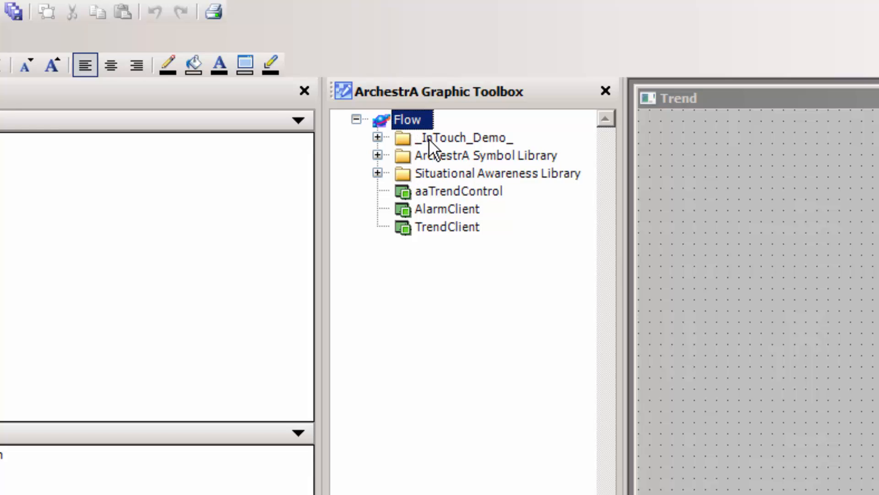
right_click(408, 121)
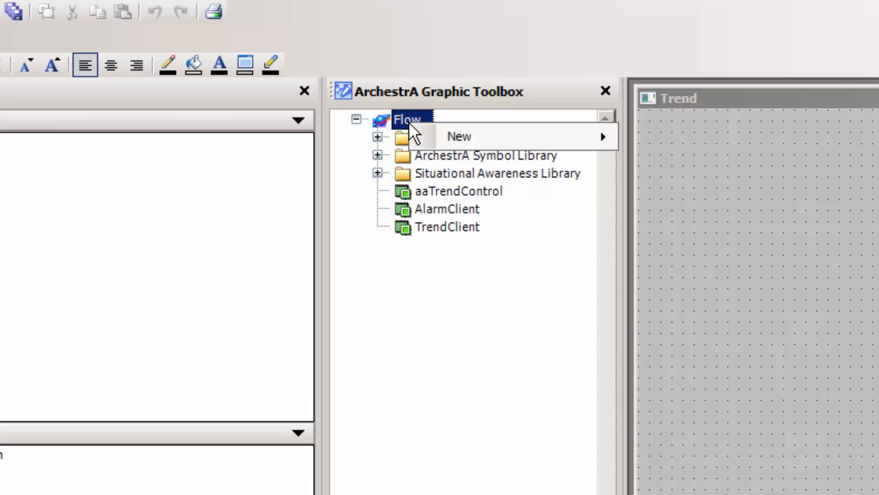
mouse_move(474, 136)
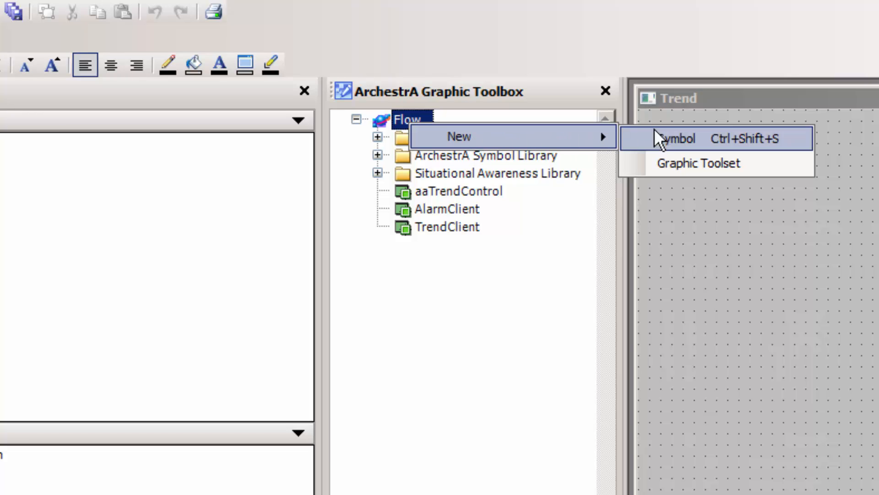
click(688, 134)
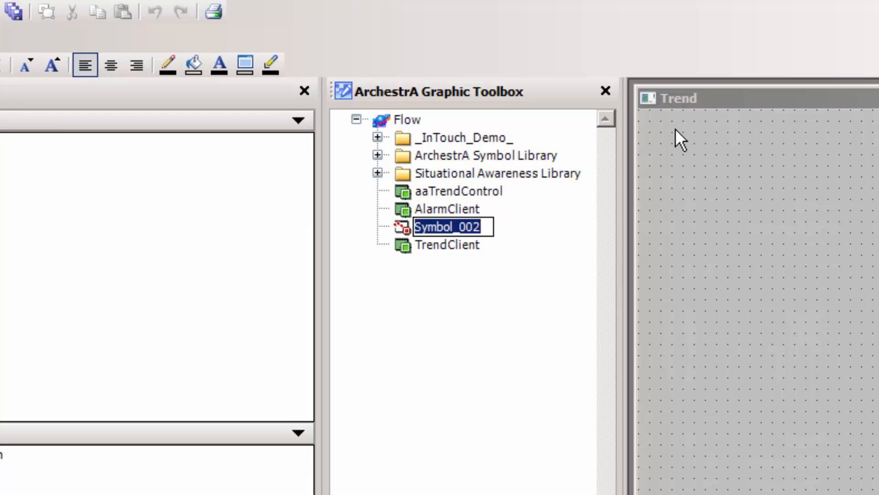
text(HistorianC)
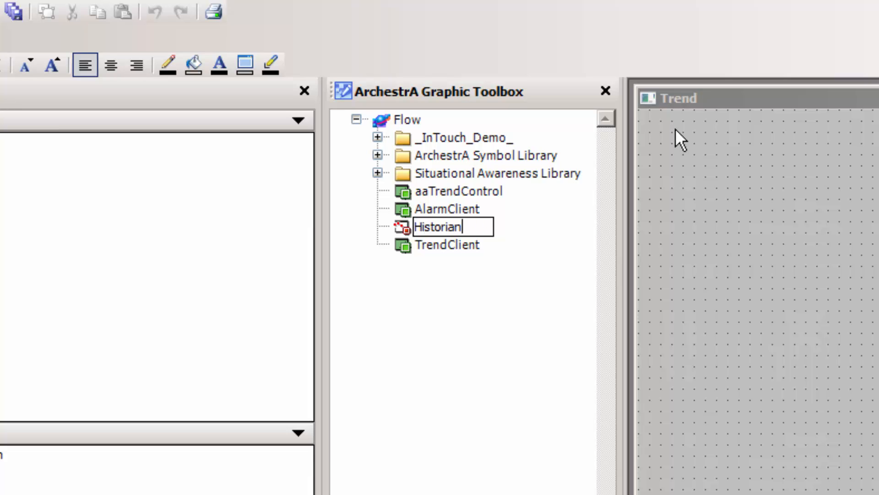
text(lientTrend)
key(Return)
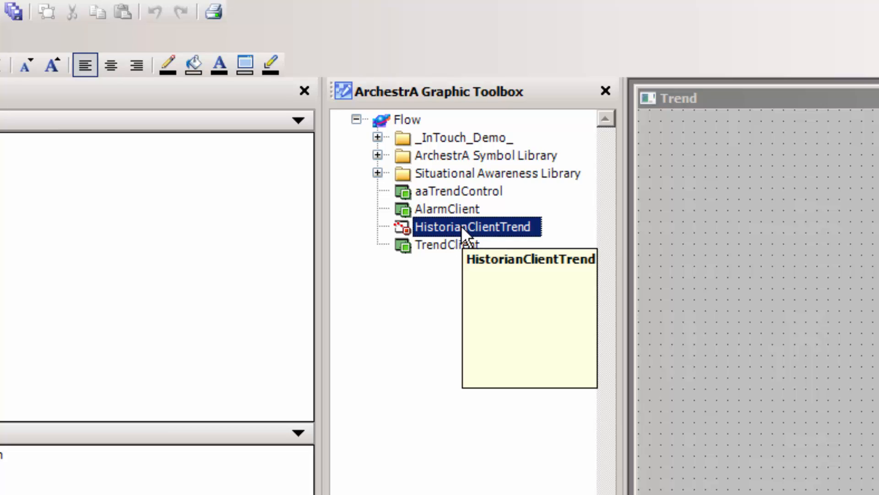
Open the HistorianClientTrend symbol for editing and embed the aaTrendControl graphic from Flow at about X 10, Y 20.
double_click(460, 225)
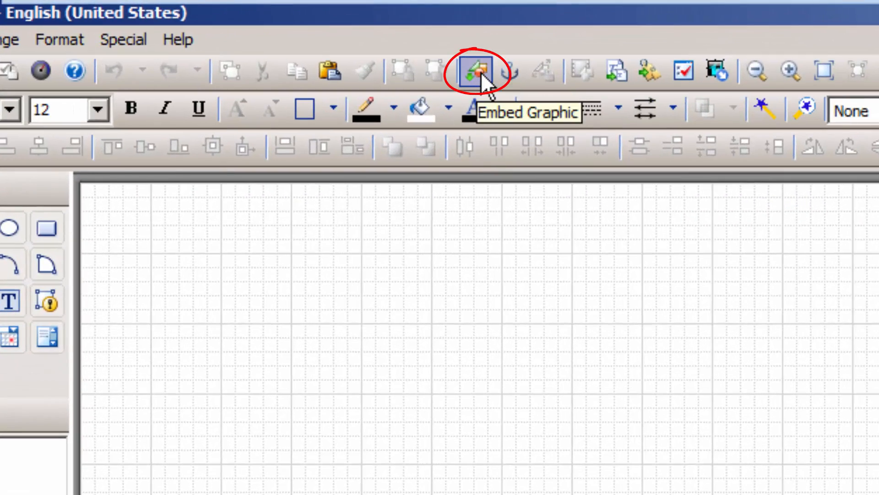
click(476, 71)
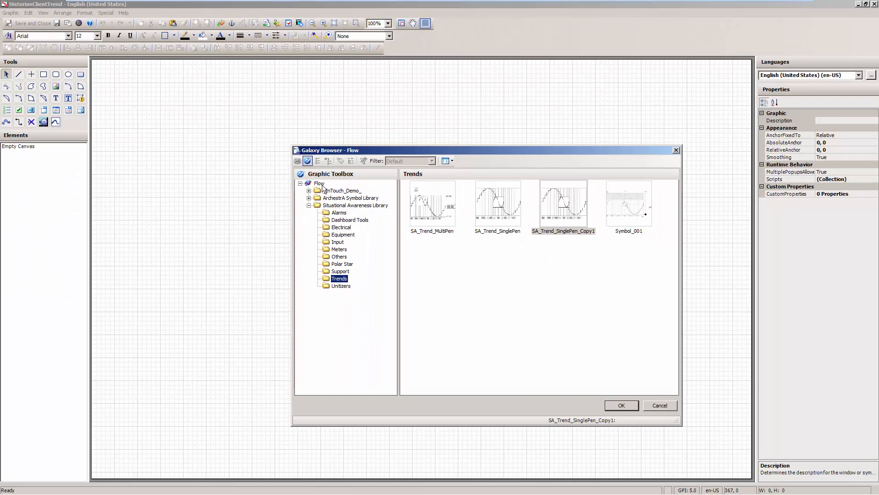
click(319, 184)
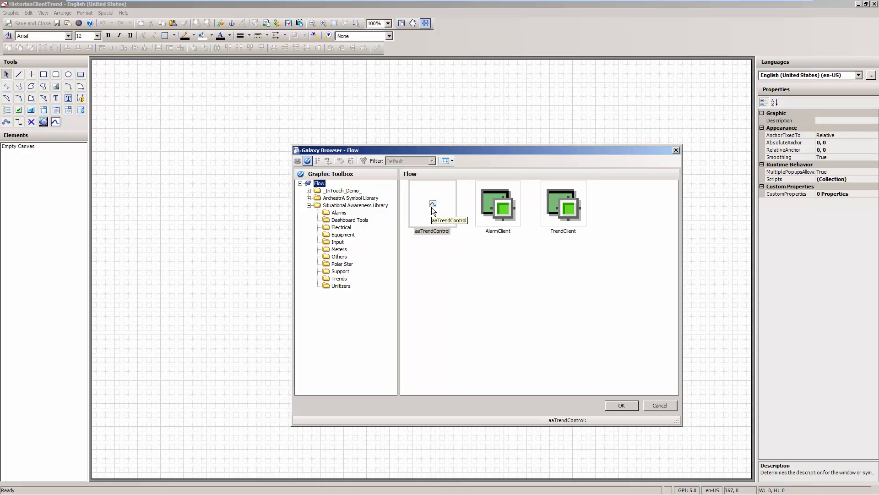
click(621, 404)
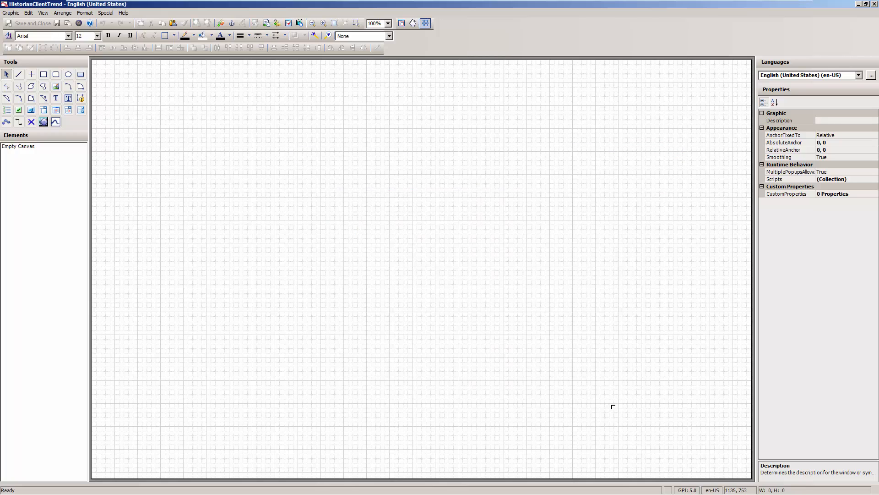
click(103, 74)
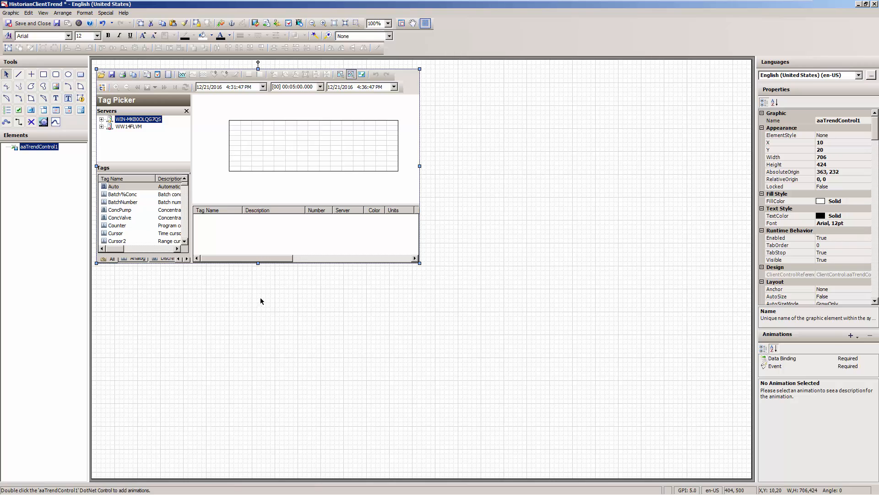
Enlarge the embedded trend control to about 1210 by 560, and save and close the symbol.
drag(419, 263, 650, 326)
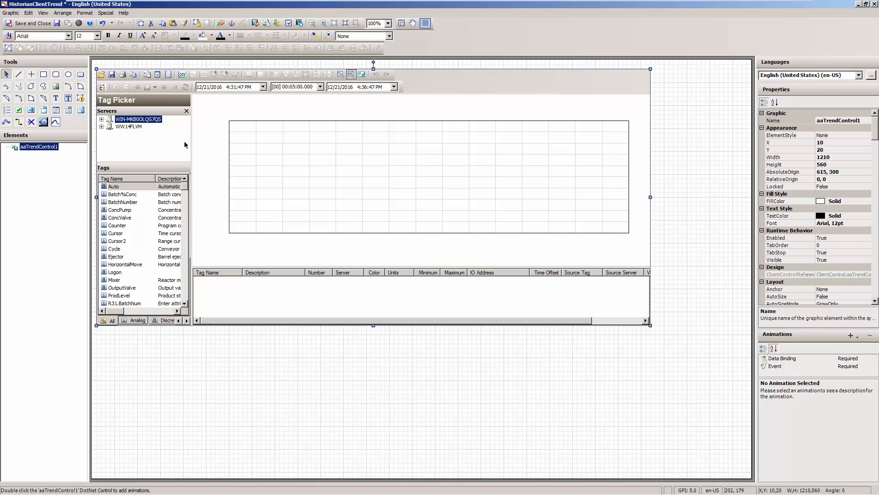
click(40, 27)
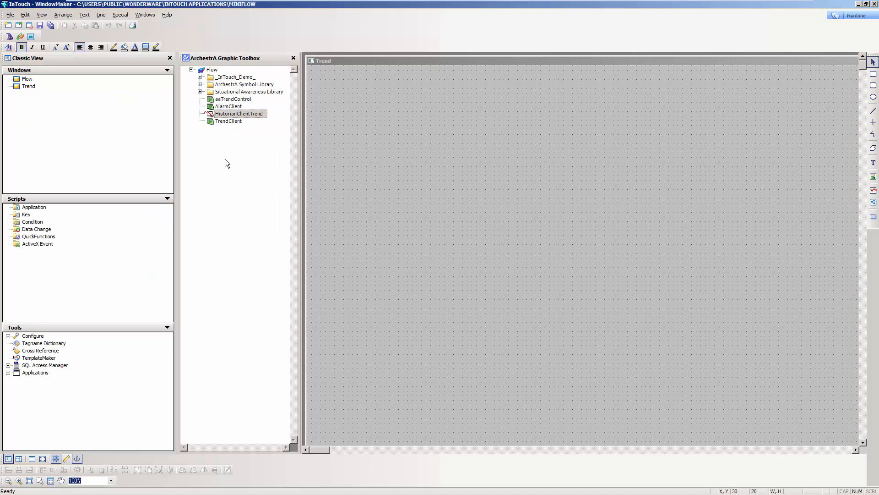
Place the HistorianClientTrend symbol from the graphic toolbox near the upper-left corner of the Trend window.
click(248, 117)
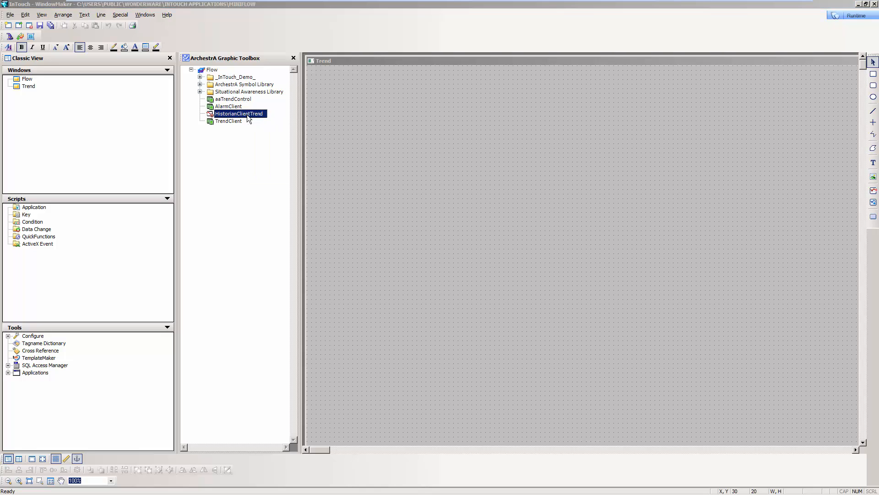
drag(248, 119, 380, 103)
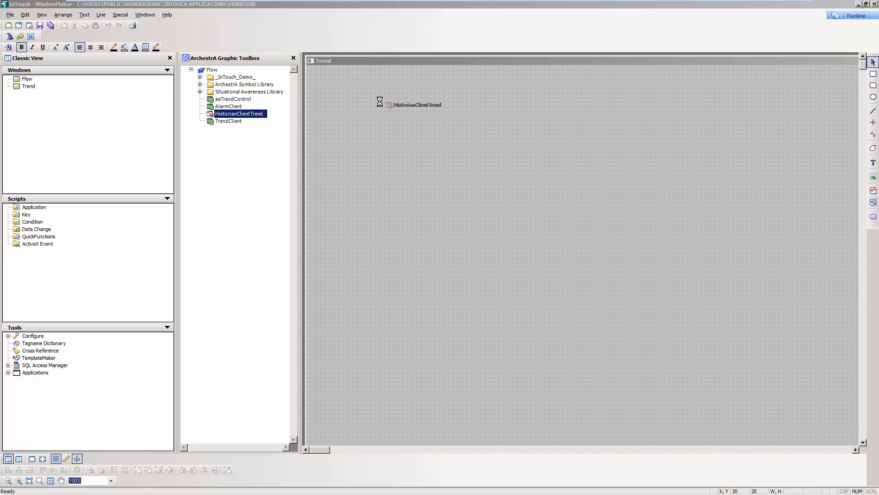